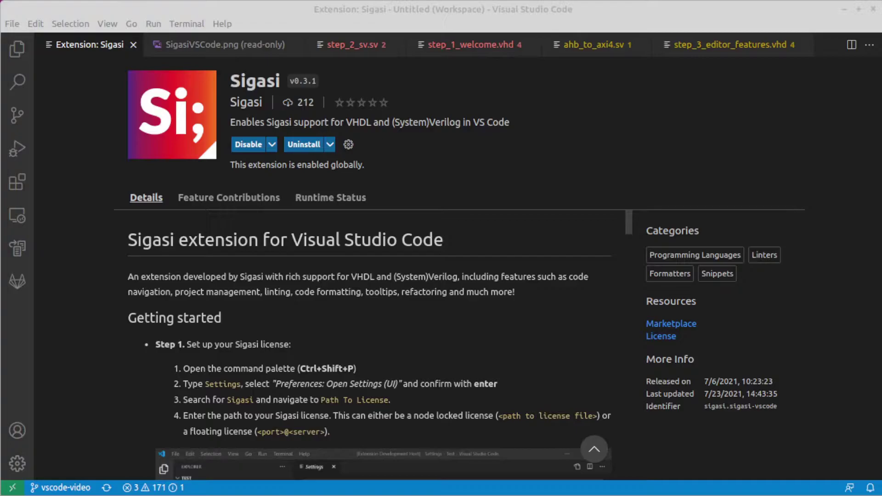
Step: View the SigasiVSCode.png diagram of the Sigasi language server architecture
click(254, 46)
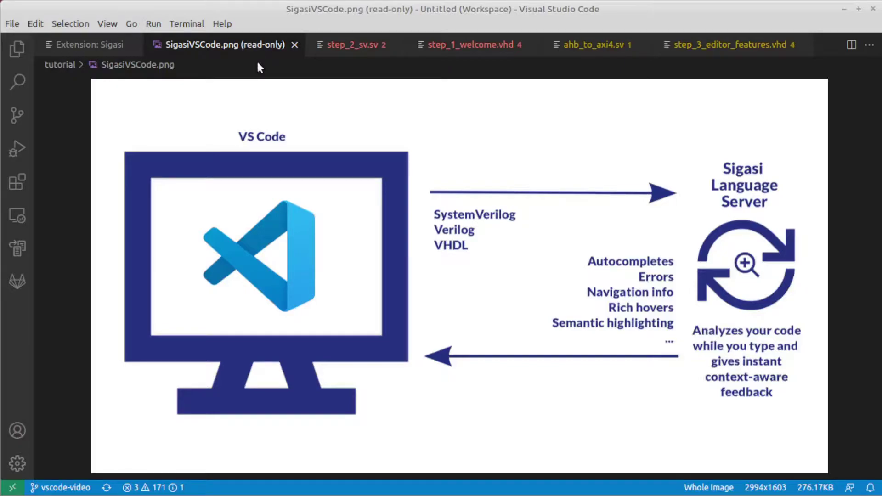
Step: Open included.svh from the include folder in a split below step_2_sv.sv
click(352, 45)
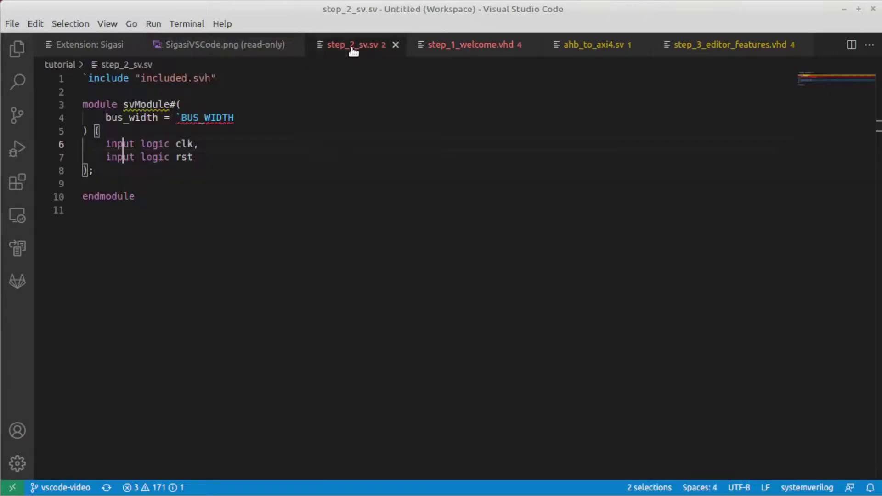
click(18, 56)
click(68, 110)
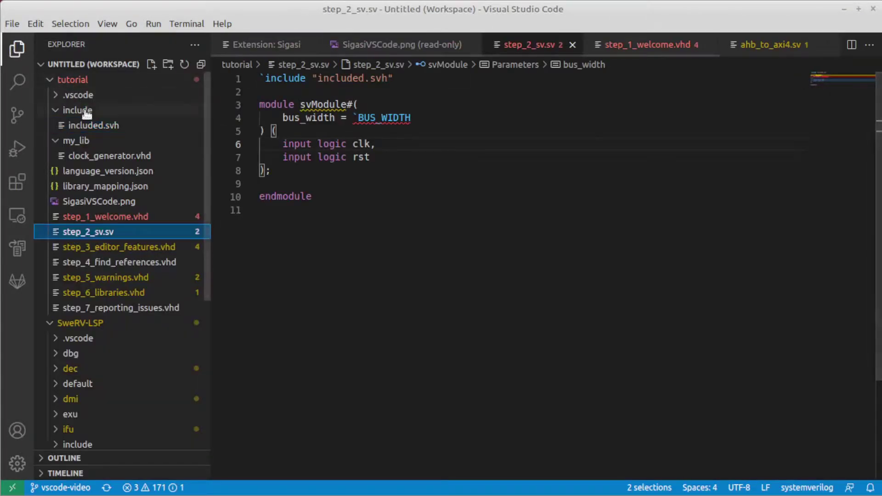
mouse_move(90, 127)
mouse_down()
mouse_move(309, 235)
mouse_move(449, 471)
mouse_up()
mouse_move(384, 117)
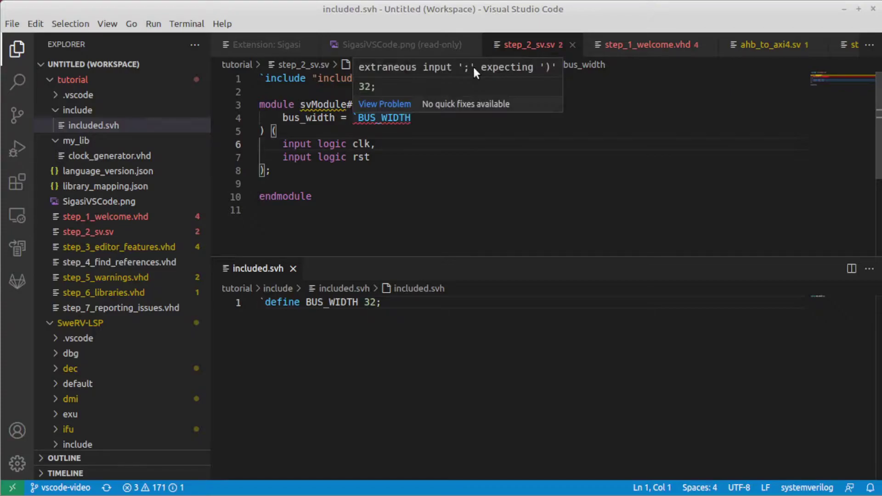
Step: Delete the trailing semicolon from the BUS_WIDTH define, save included.svh, and close the split
click(397, 306)
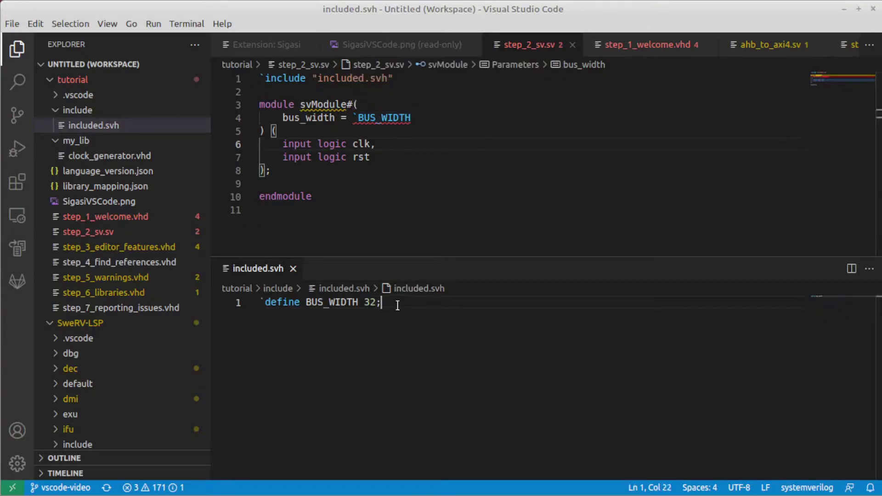
key(BackSpace)
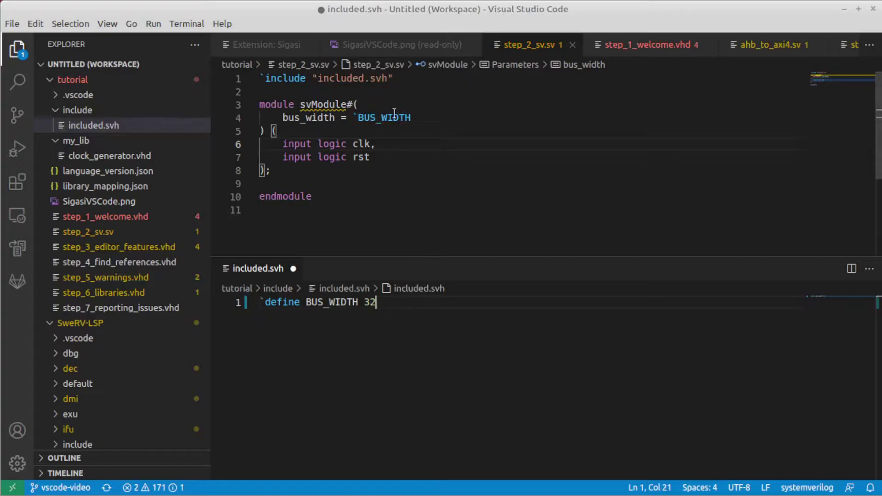
key(ctrl+s)
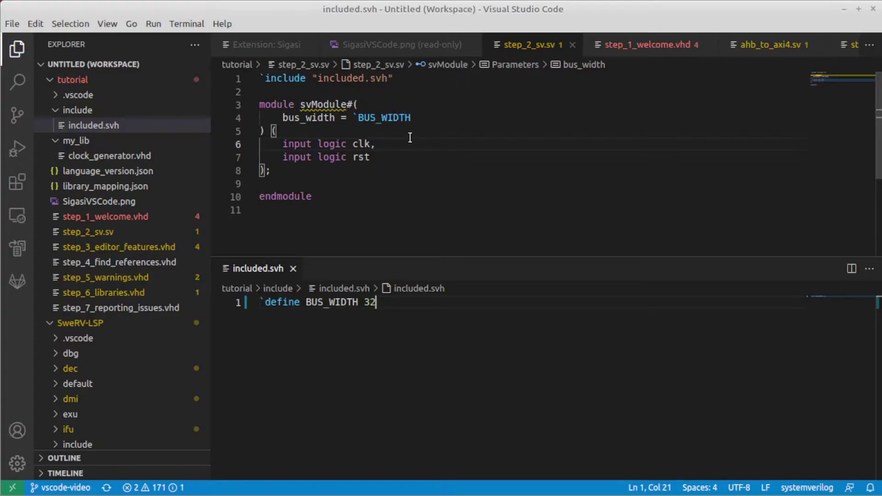
key(ctrl+w)
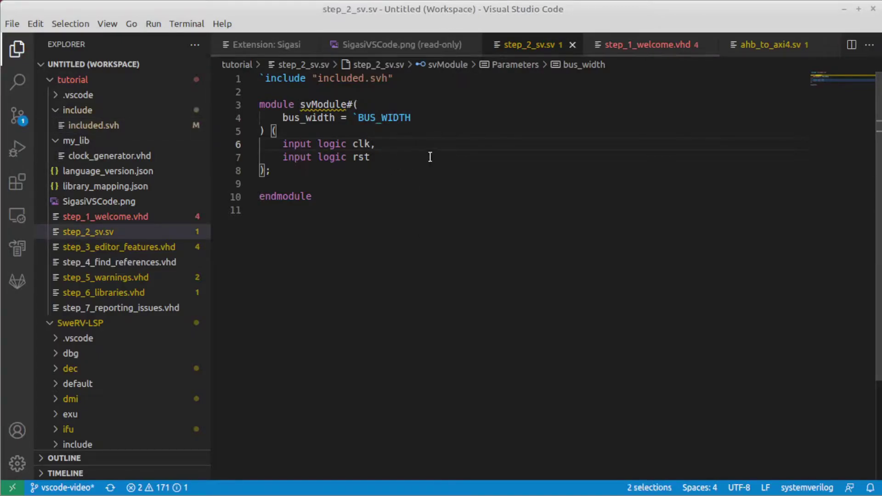
Step: In step_1_welcome.vhd, change '==' to '=' for rst and drop data_in from the sensitivity list
key(ctrl+Page_Down)
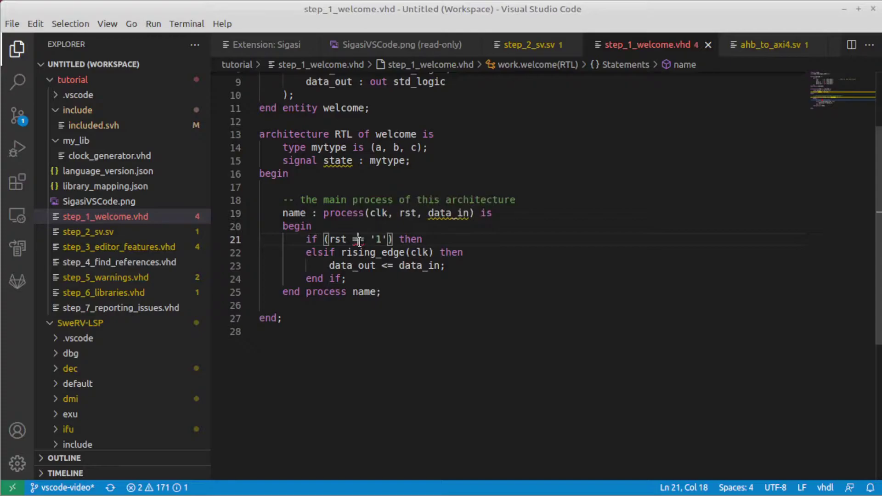
key(Delete)
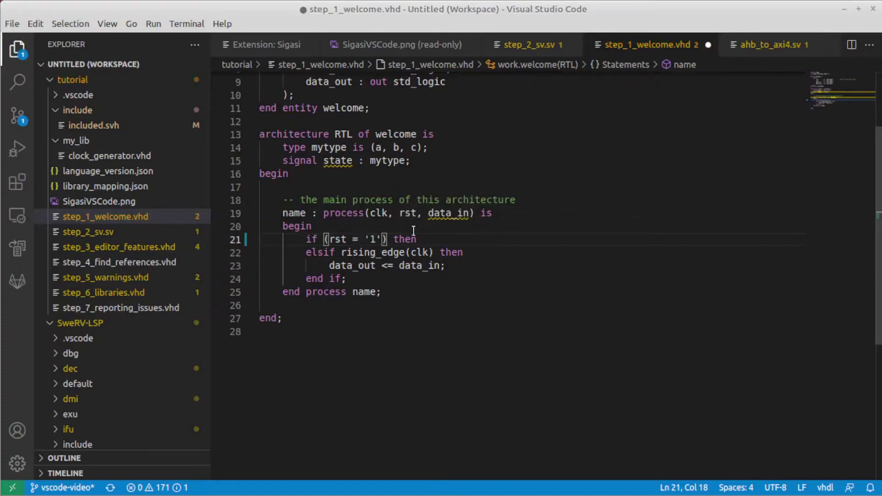
mouse_move(449, 213)
triple_click(462, 105)
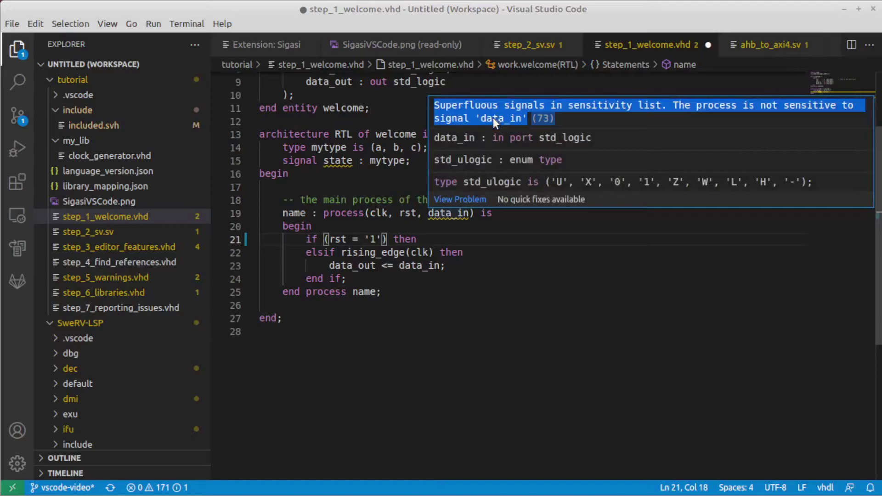
click(450, 216)
double_click(450, 216)
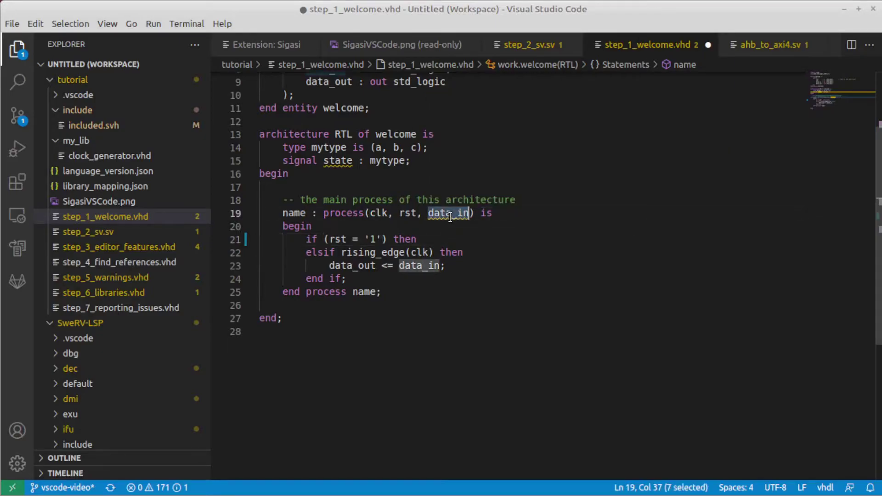
key(BackSpace)
key(BackSpace)
key(BackSpace)
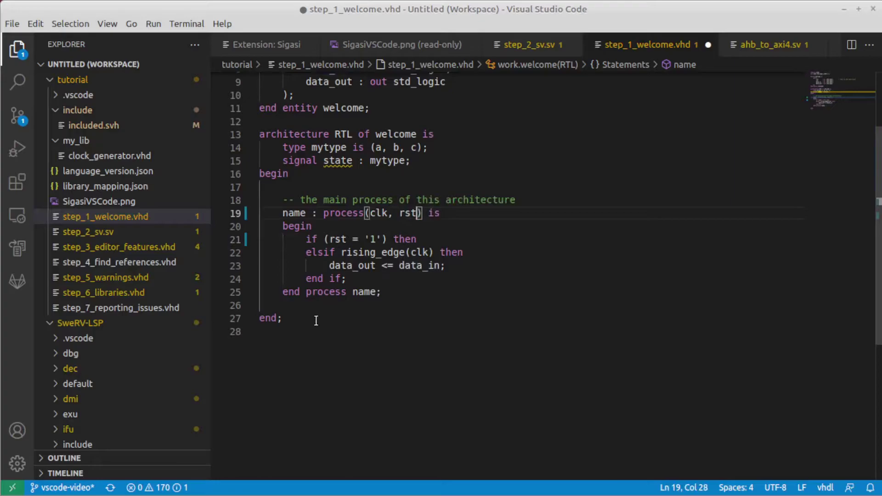
Step: Complete line 27 as 'end architecture RTL;' with code completion and save the file
click(282, 317)
key(ctrl+space)
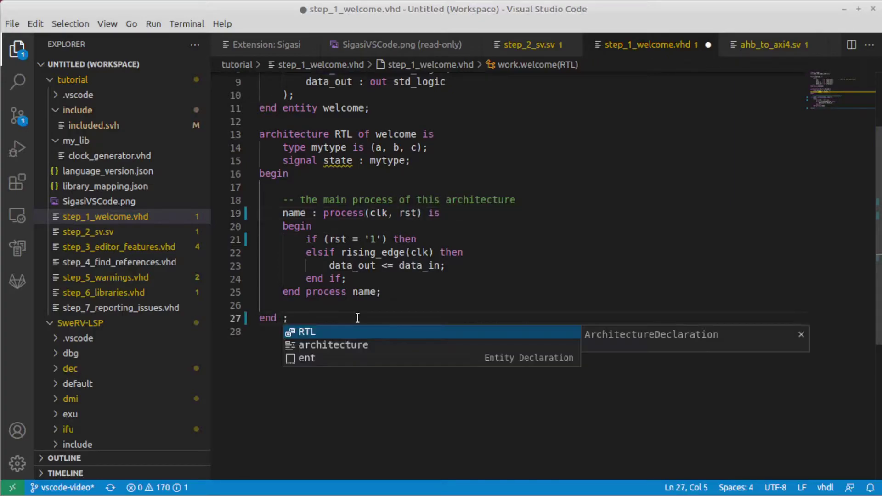
click(357, 346)
text(architecture)
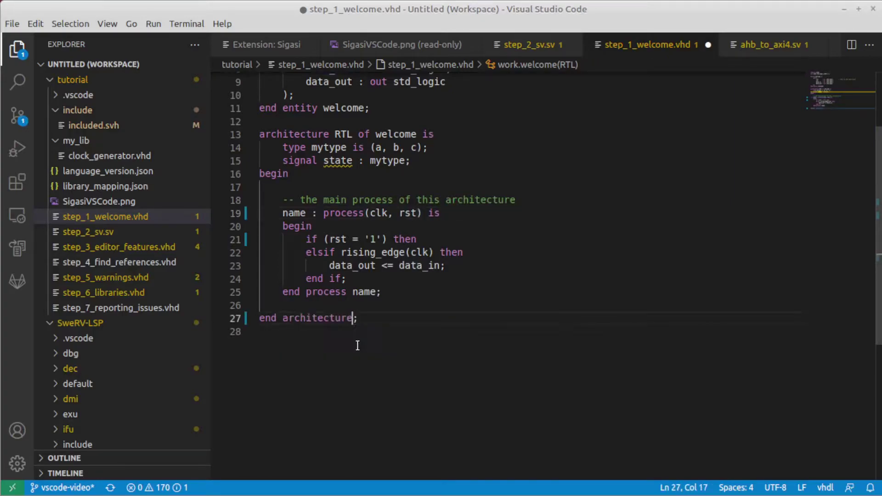
key(ctrl+space)
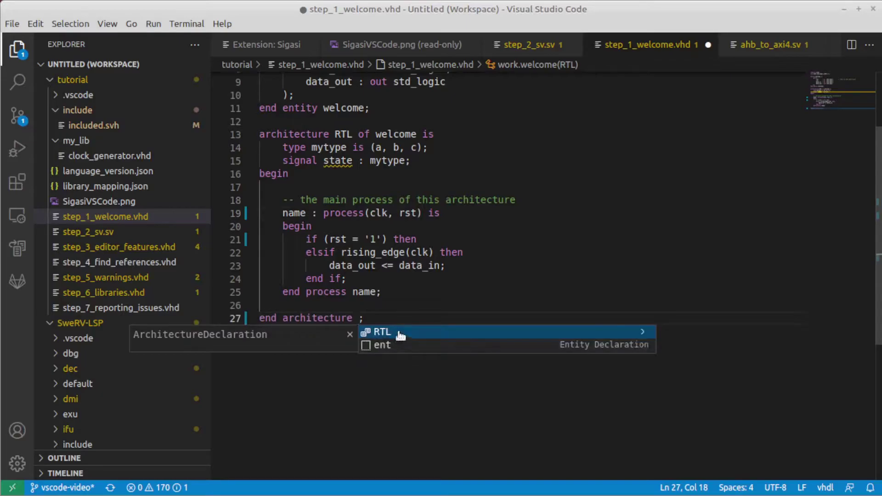
click(400, 333)
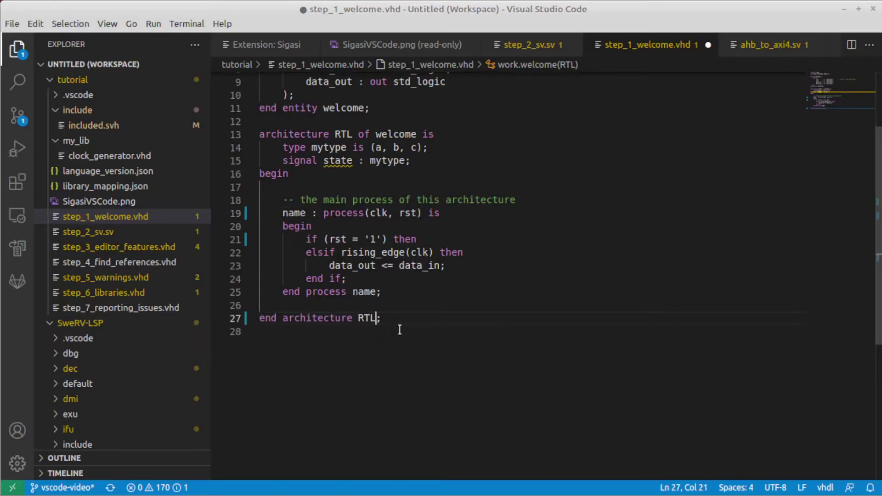
key(ctrl+s)
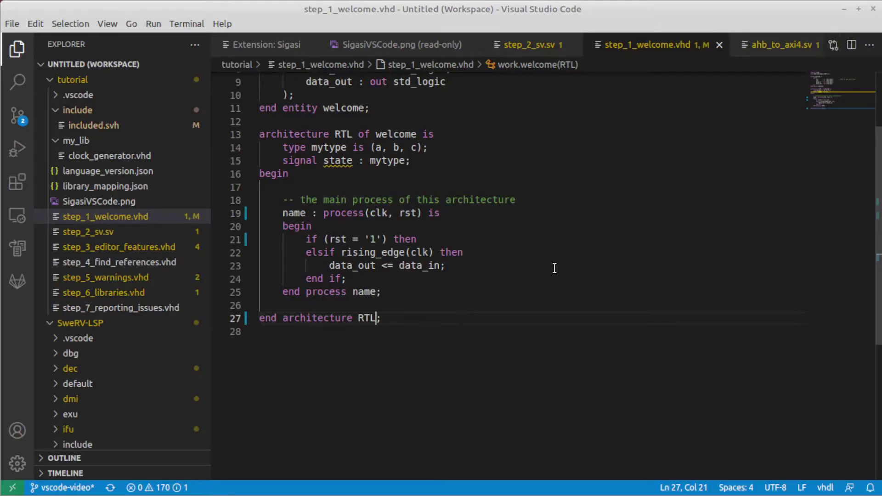
Step: Change the clk and rst ports in step_2_sv.sv from input to output, then save and close it
click(545, 54)
mouse_move(284, 144)
mouse_down()
mouse_move(314, 143)
mouse_move(301, 157)
mouse_move(293, 143)
mouse_up()
text(o)
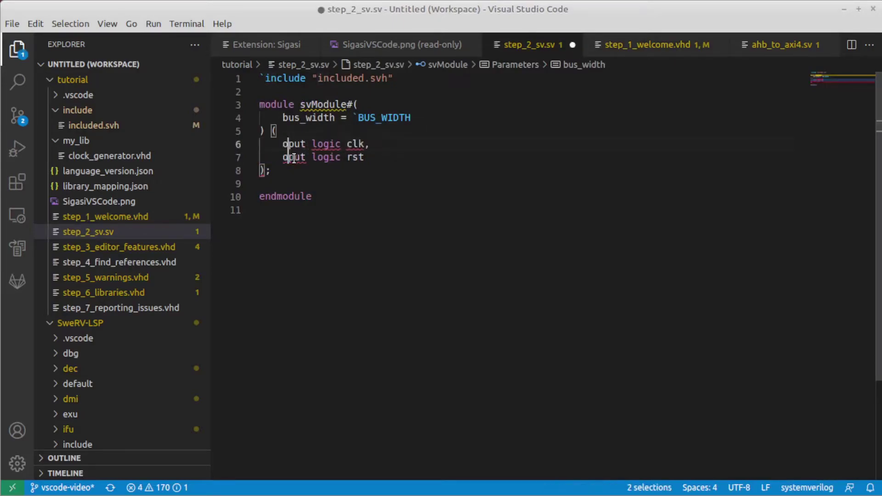
text(ut)
key(ctrl+s)
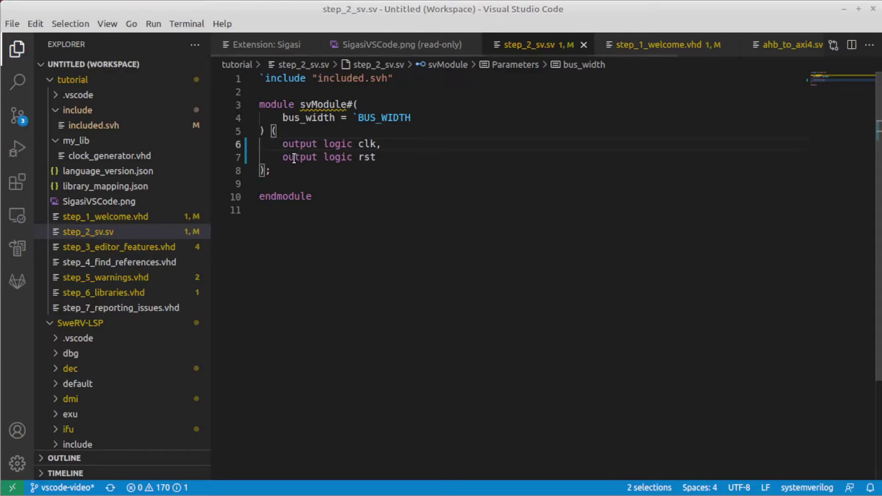
key(ctrl+w)
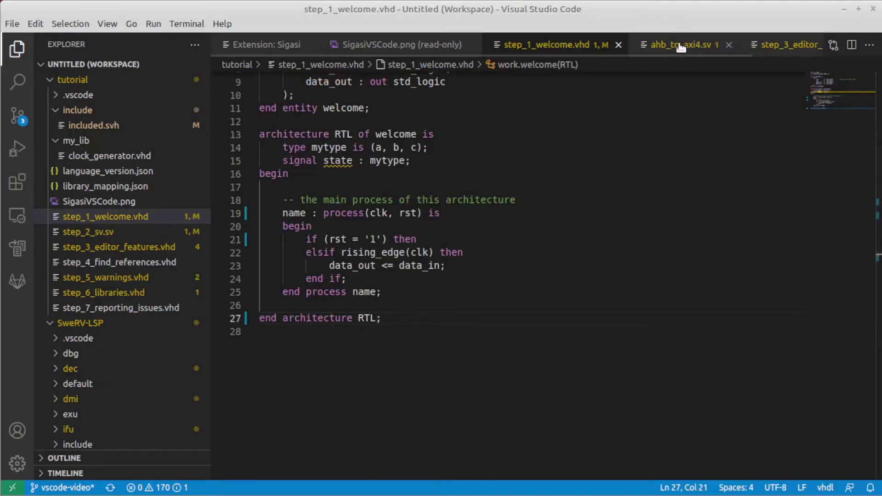
Step: Browse ahb_to_axi4.sv's outline and problems, then go to the ahb_hready declaration on line 101
click(680, 45)
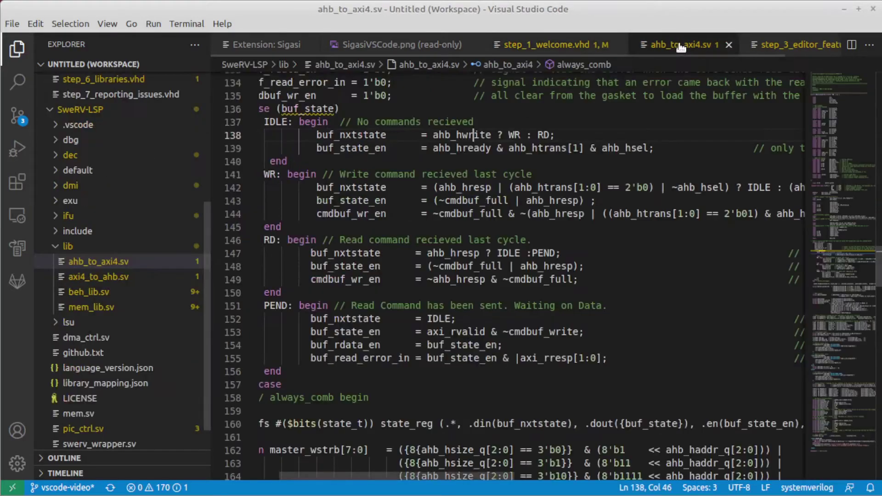
click(54, 460)
scroll(105, 355, down, 2)
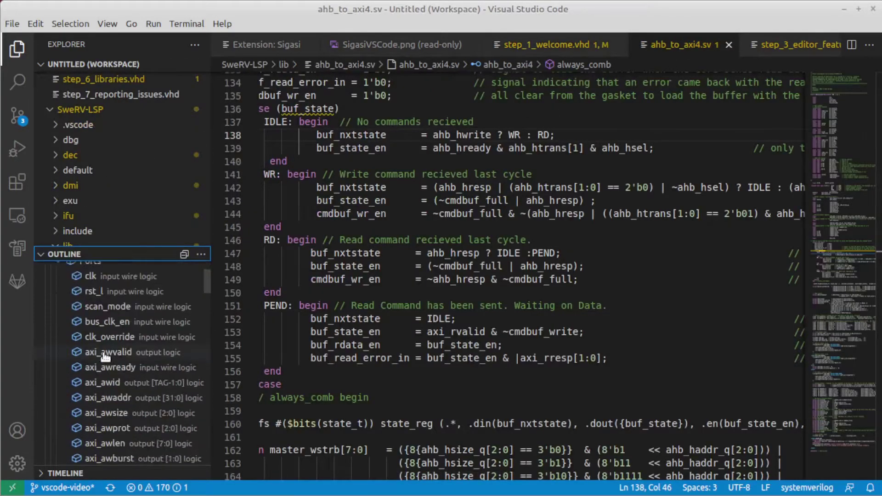
scroll(105, 355, down, 2)
click(110, 302)
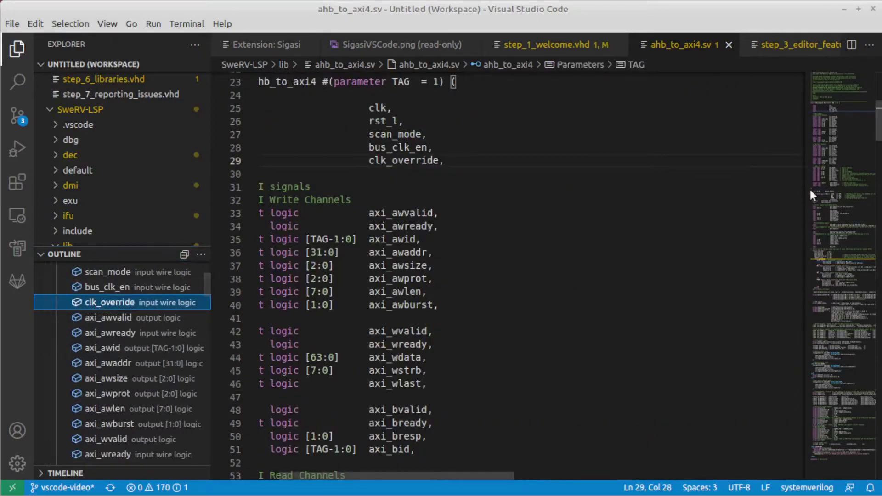
scroll(812, 190, down, 3)
scroll(820, 202, down, 3)
click(842, 258)
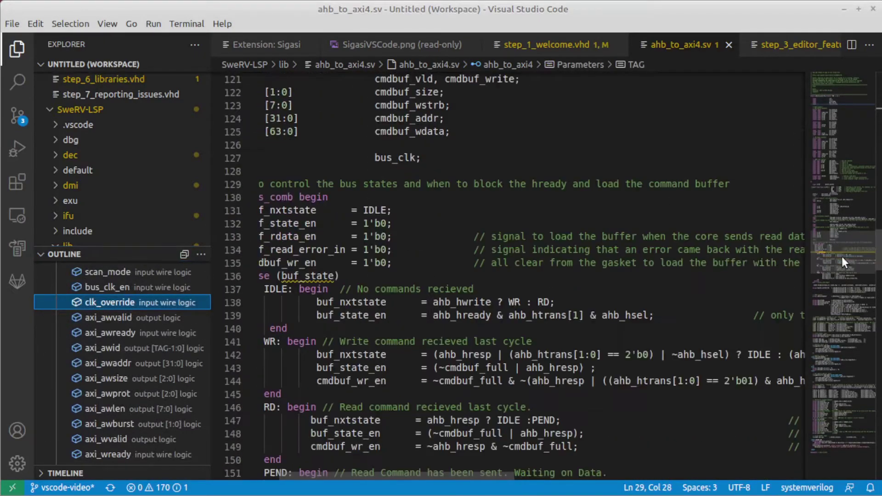
click(162, 488)
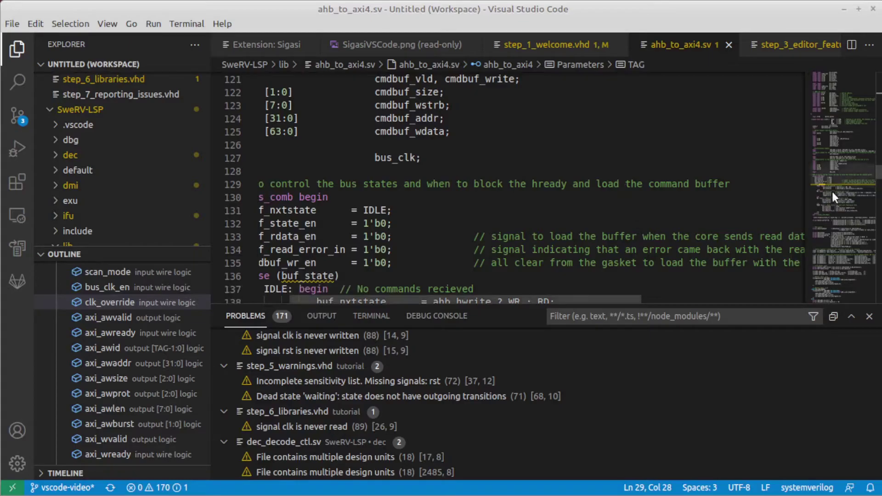
scroll(831, 190, down, 4)
mouse_move(470, 240)
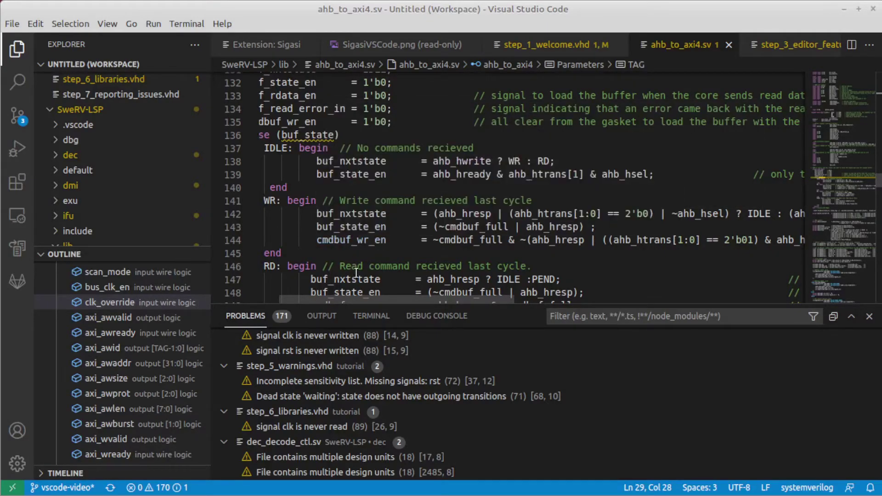
click(473, 176)
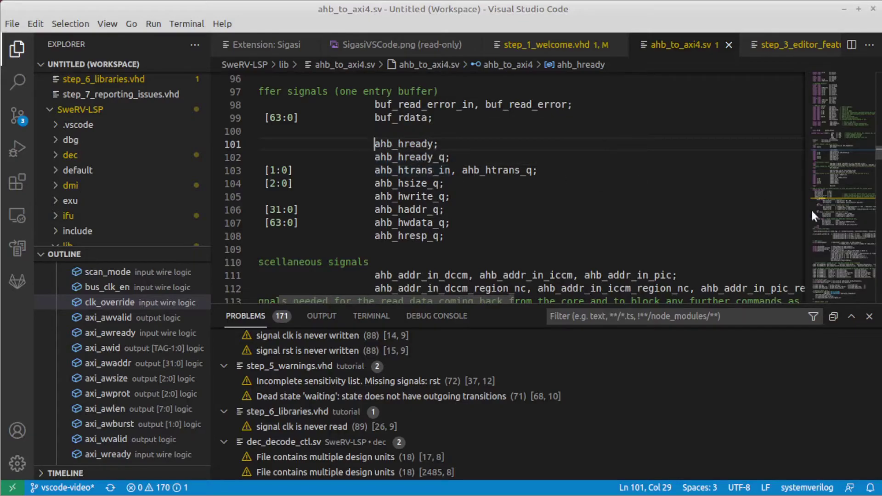
Step: Inspect the buf_nxtstate and ahb_hresp hovers, then go to the ahb_hresp declaration on line 83
click(847, 198)
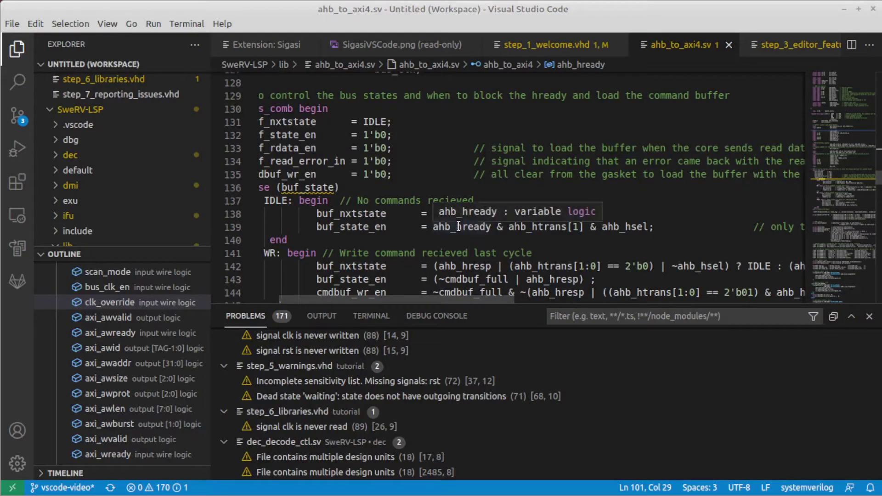
scroll(461, 248, down, 2)
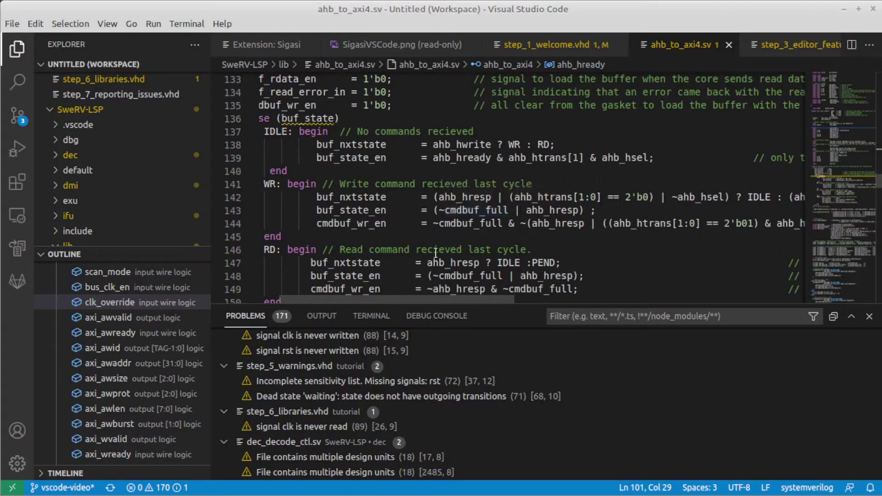
mouse_move(349, 197)
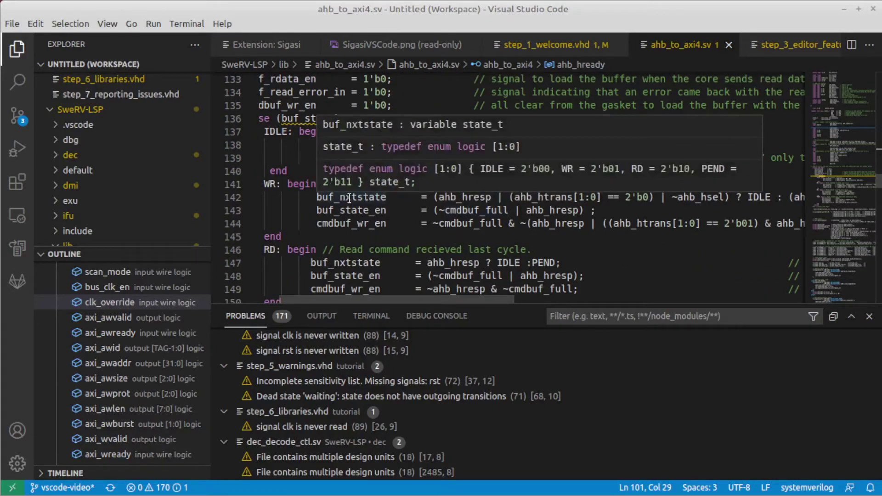
scroll(373, 208, left, 2)
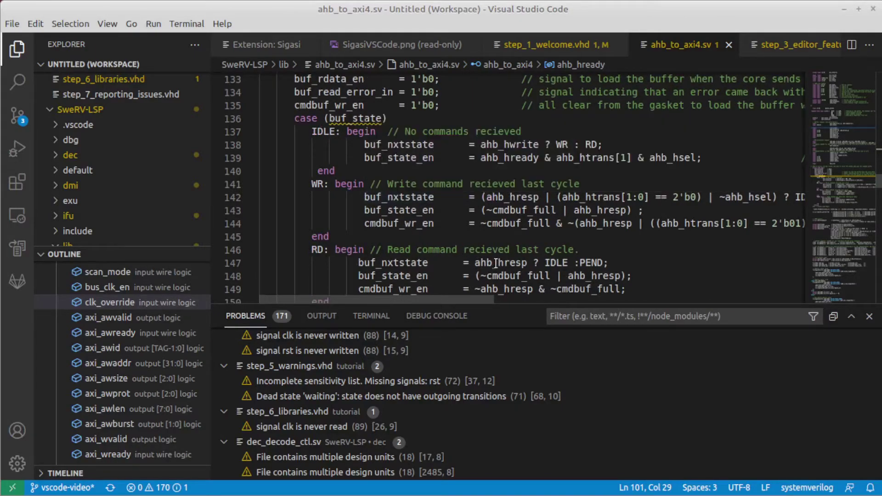
mouse_move(499, 262)
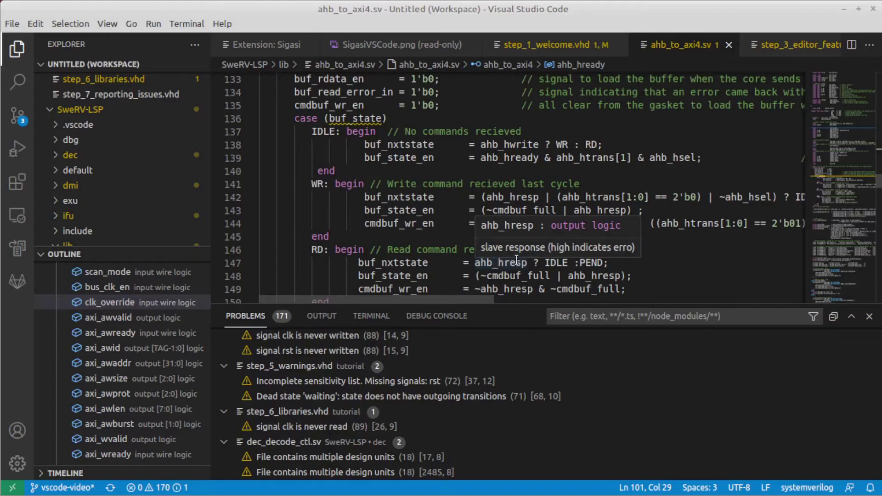
drag(482, 247, 639, 247)
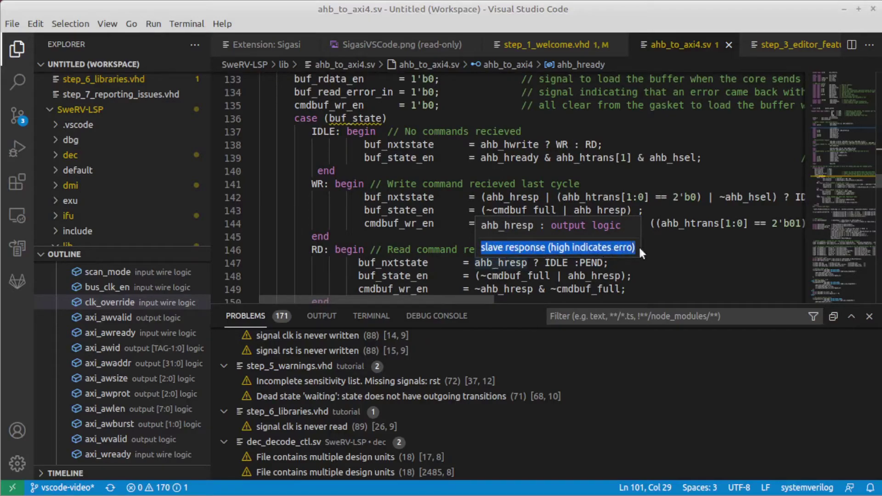
ctrl+click(506, 262)
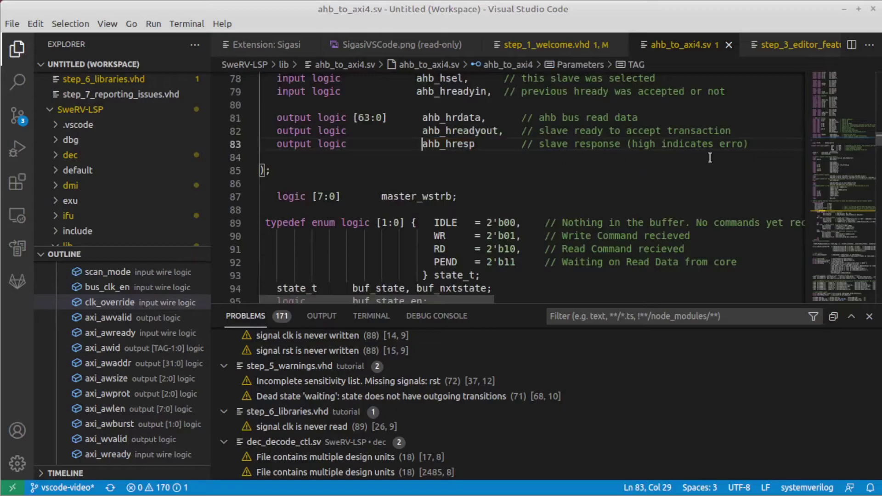
Step: Find All References for ahb_hresp, listing its 13 uses in ahb_to_axi4.sv
mouse_move(448, 144)
right_click(461, 145)
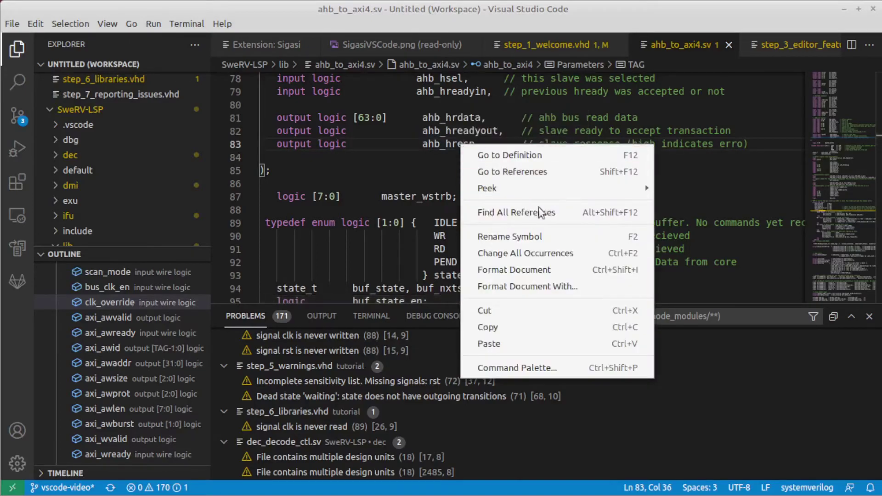
click(524, 211)
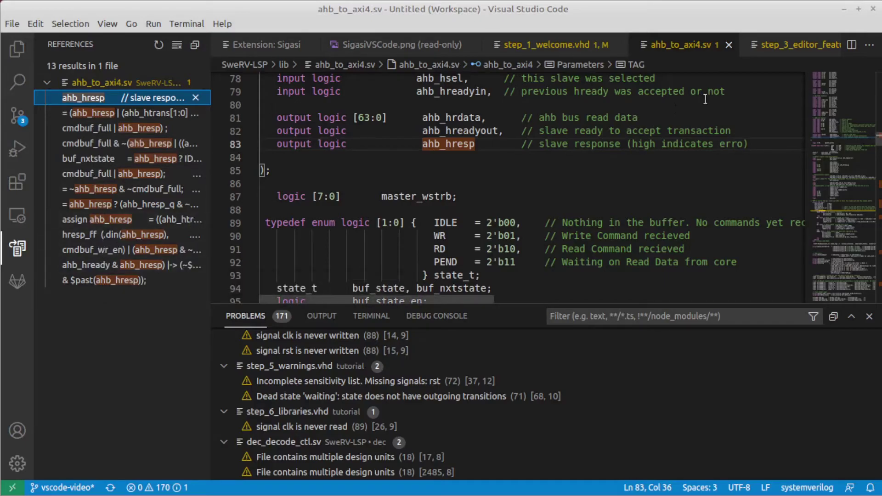
Step: Rename data_in to data_input in step_3_editor_features.vhd, previewing and applying the change across files
click(786, 45)
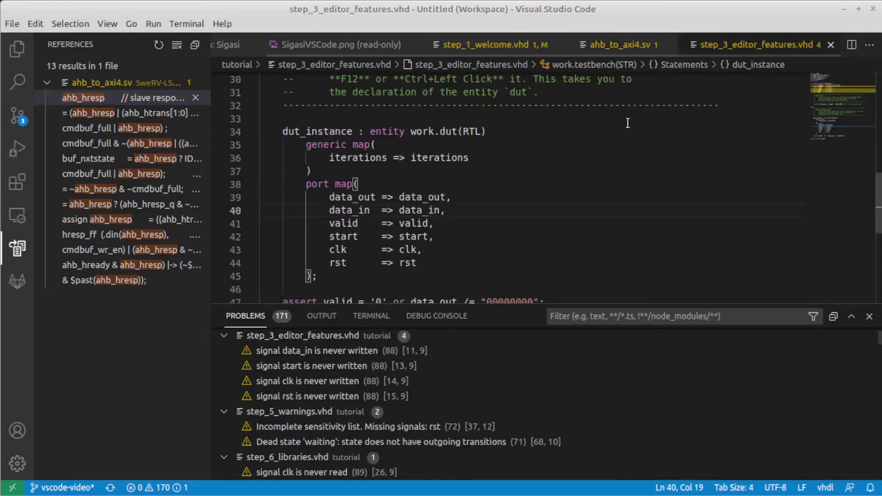
right_click(357, 210)
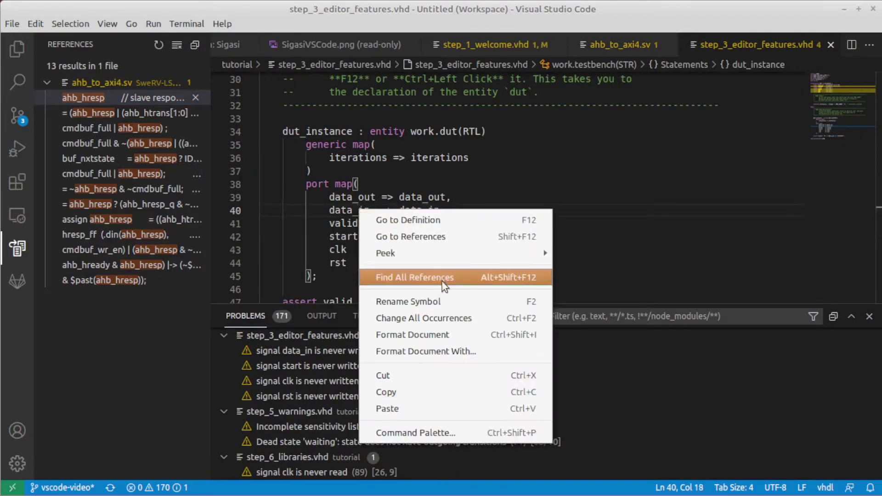
click(447, 301)
key(End)
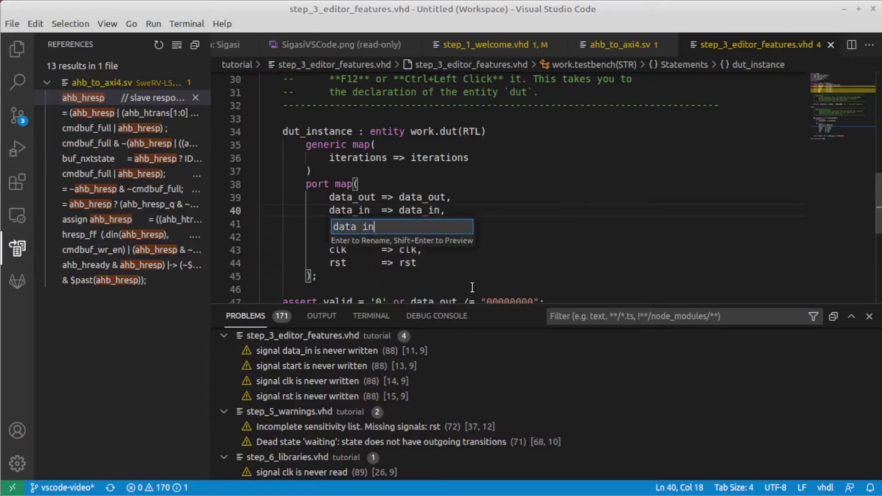
text(t)
key(shift+Return)
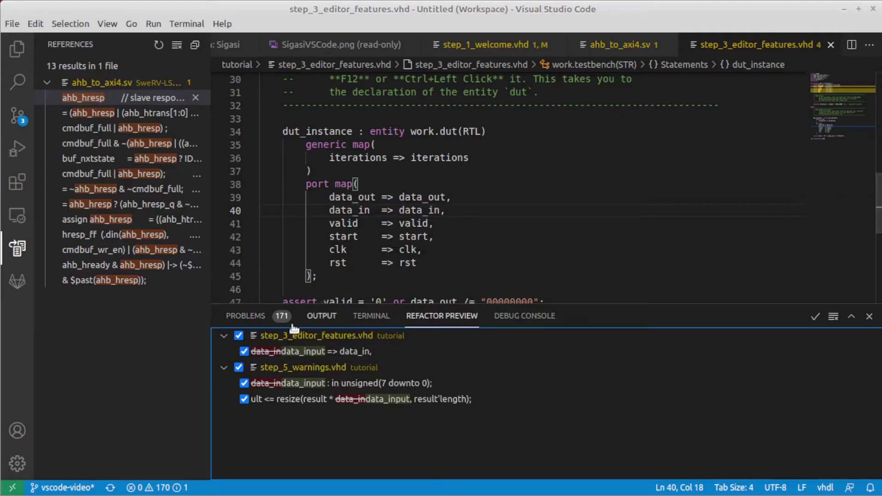
click(815, 317)
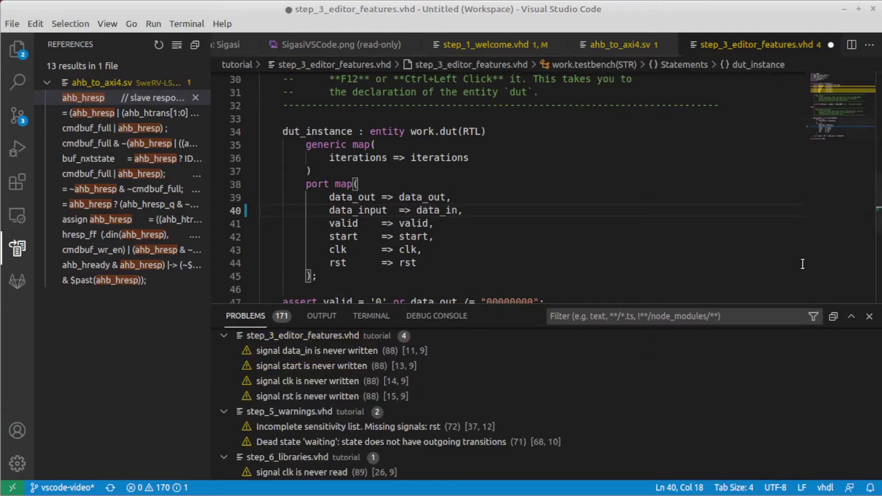
Step: Open the Settings UI via the Command Palette and show the Sigasi settings for the tutorial folder
key(ctrl+shift+p)
text(se)
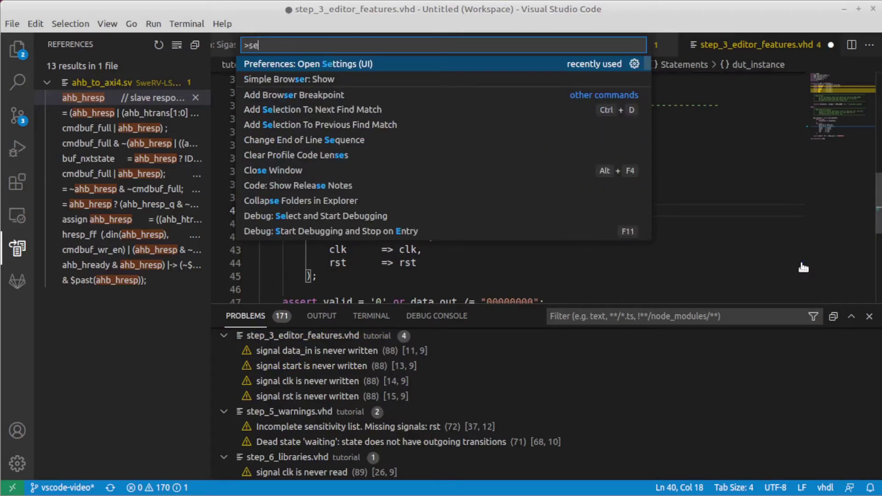
key(Return)
text(siga)
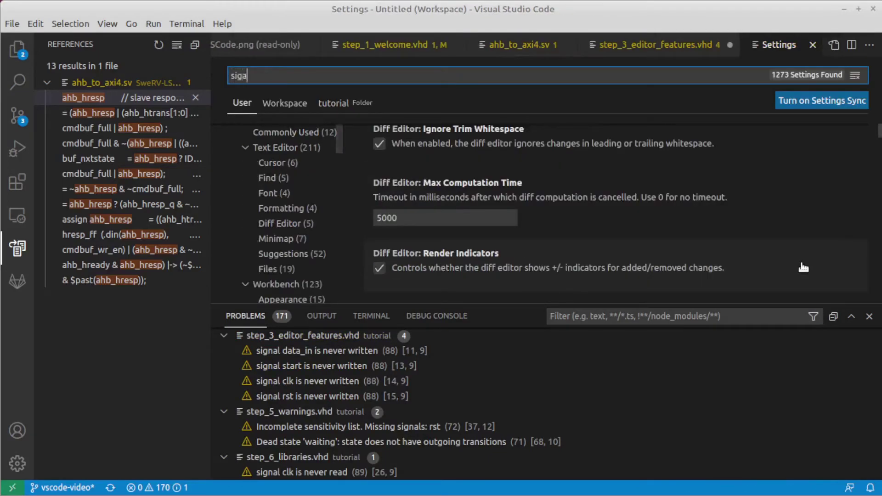
text(si)
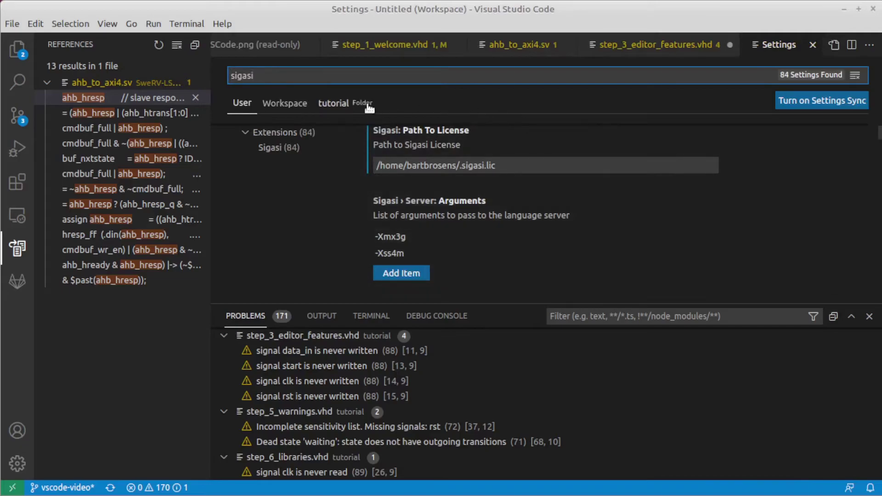
click(357, 105)
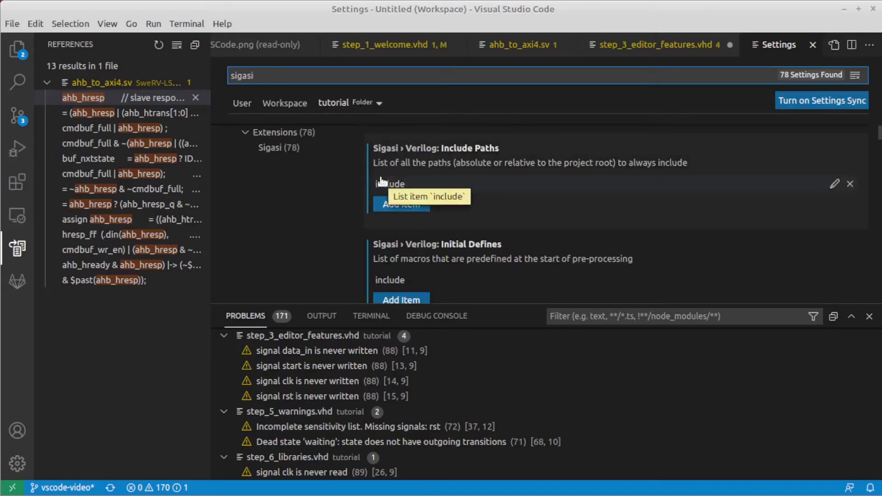
Step: Assign the tutorial's my_lib folder to the my_lib library with Set to library
click(18, 52)
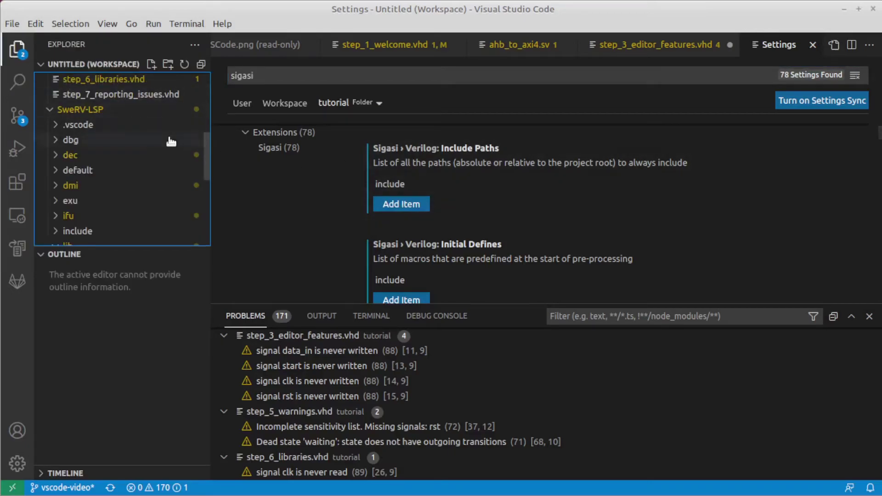
scroll(171, 141, up, 5)
right_click(87, 143)
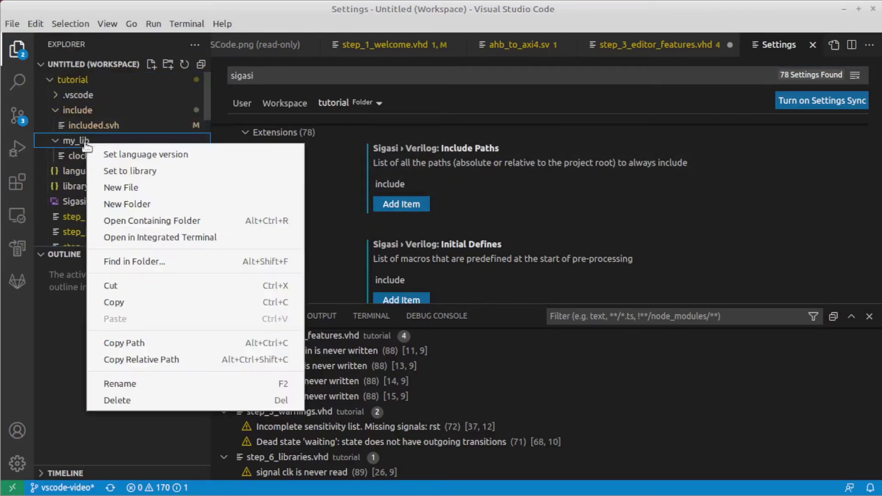
click(140, 172)
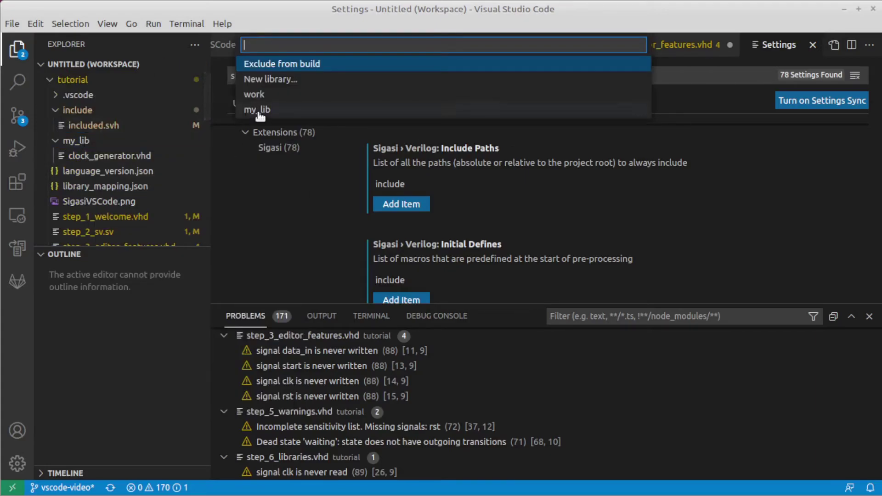
click(260, 112)
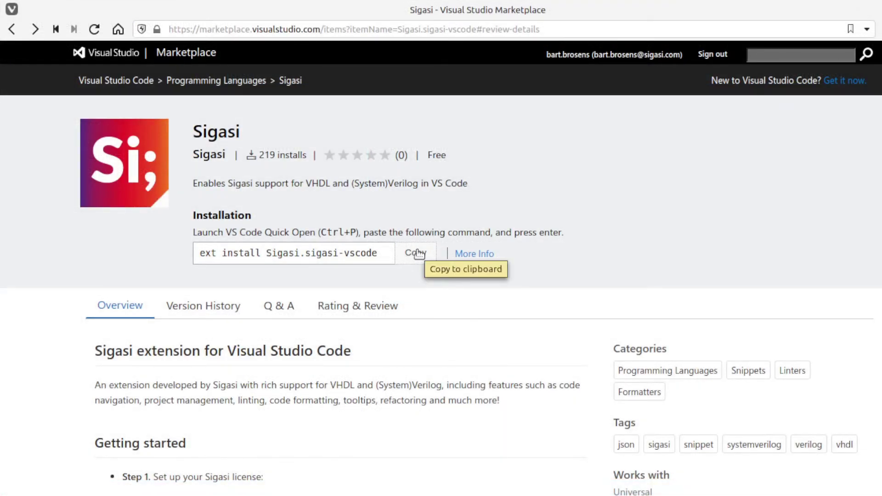
Step: Copy the install command 'ext install Sigasi.sigasi-vscode' from the Sigasi Marketplace page
click(417, 254)
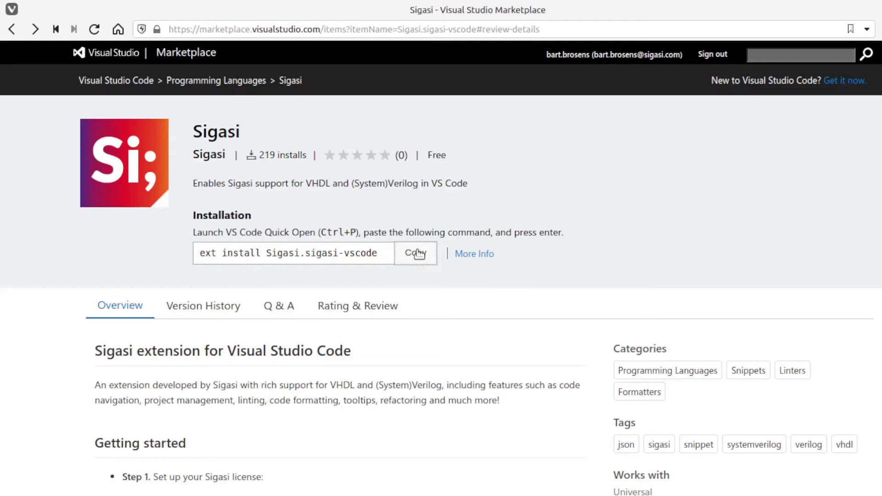